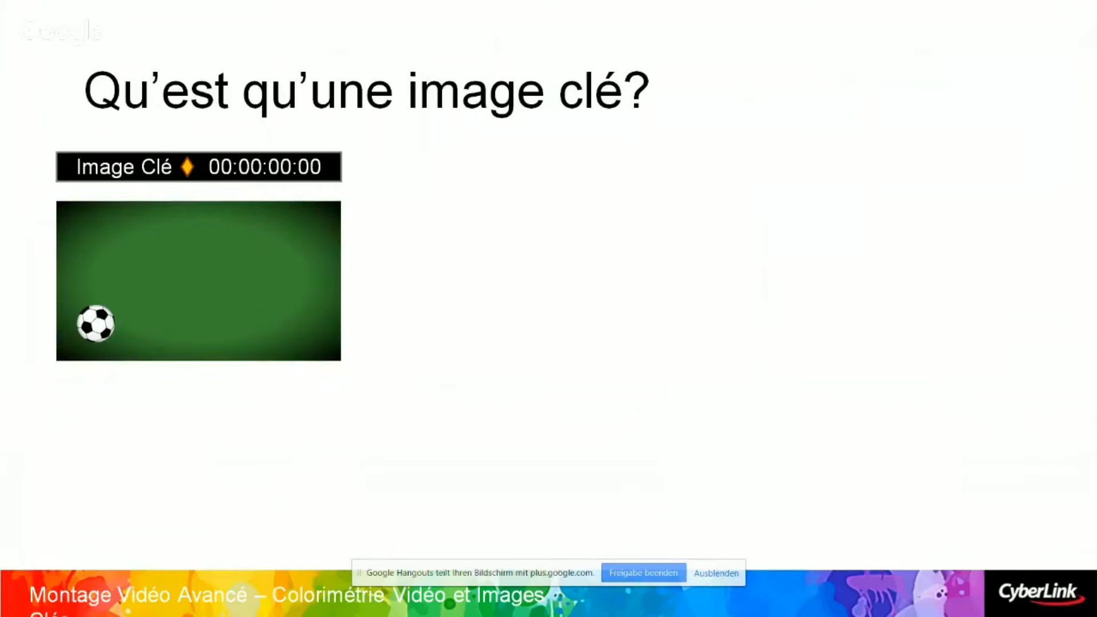
Reveal the slide's second keyframe example at 00:00:05:00 and switch to the PowerDirector project.
key("Right")
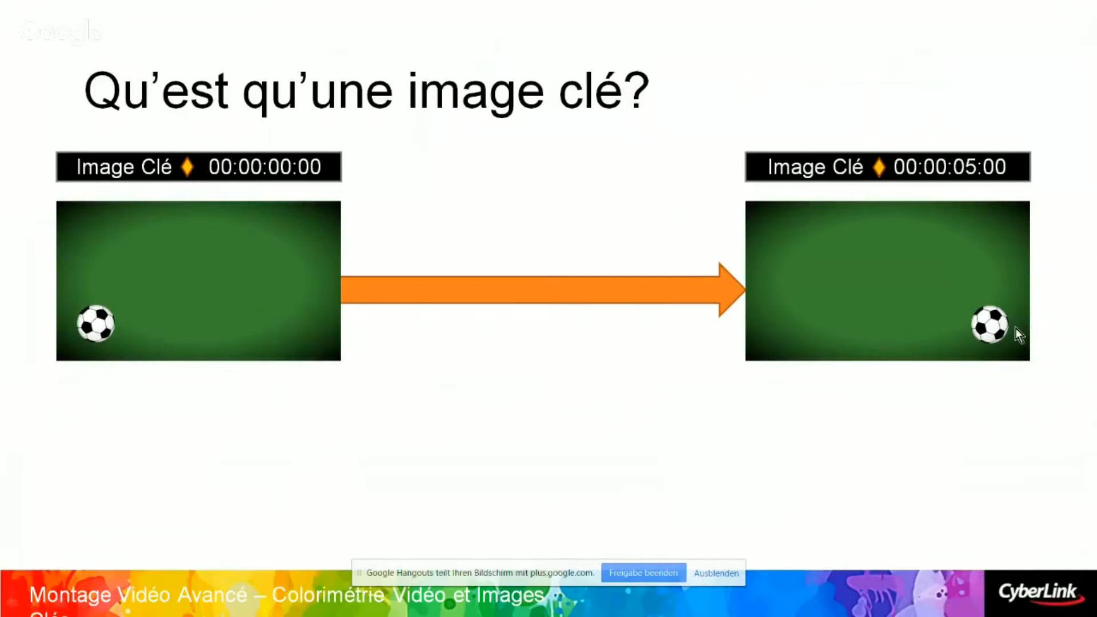
key("alt+Tab")
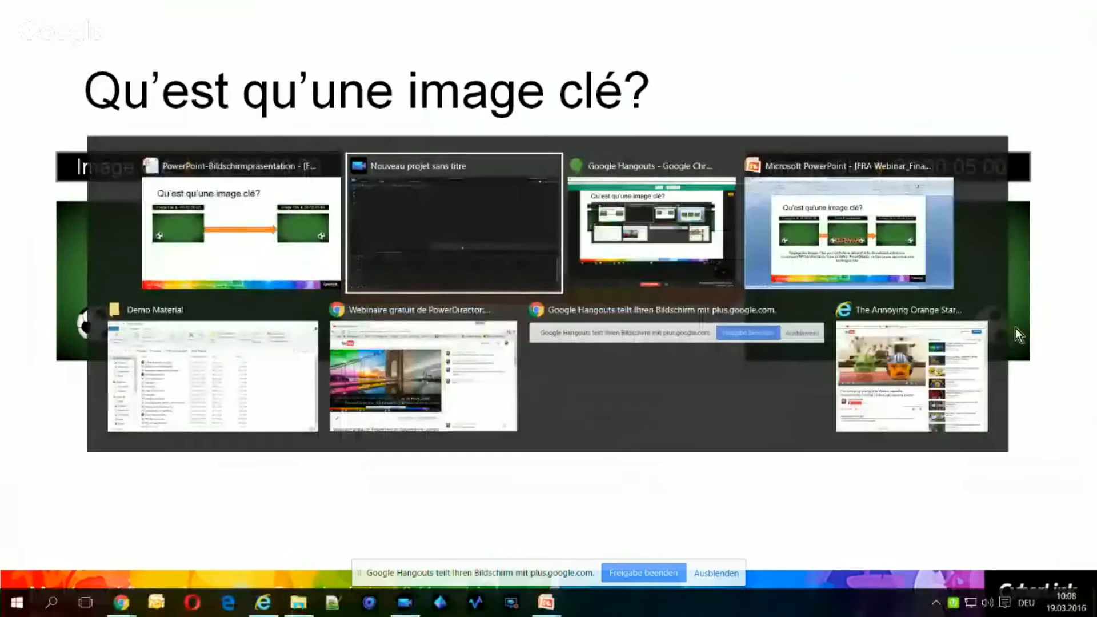
key("Tab")
key("Tab")
key("Tab")
key("Tab")
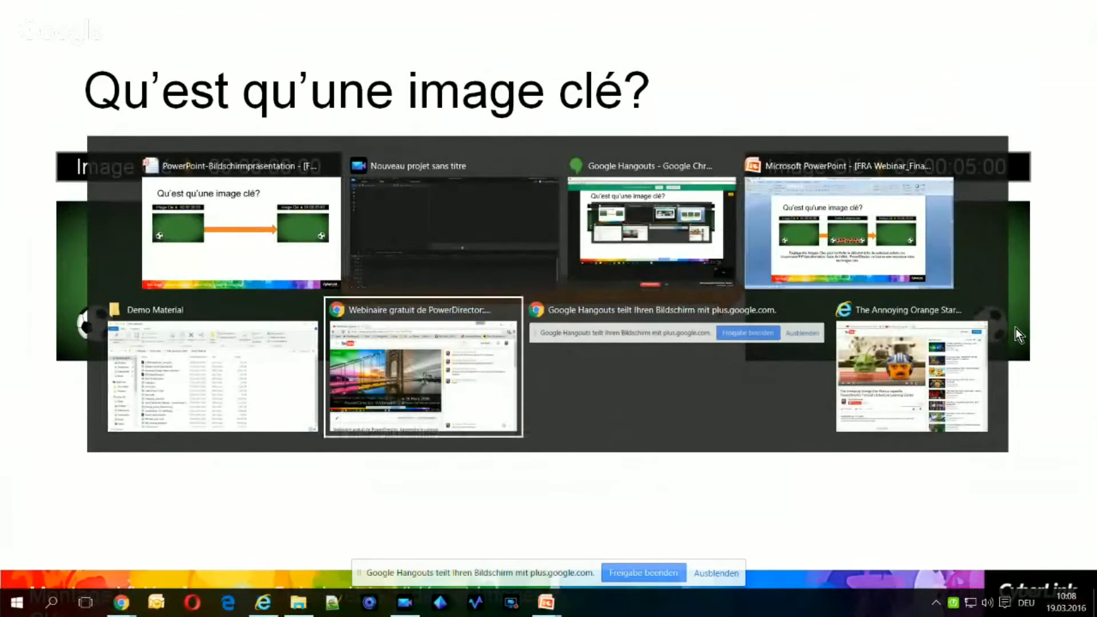
key("alt+shift+Tab")
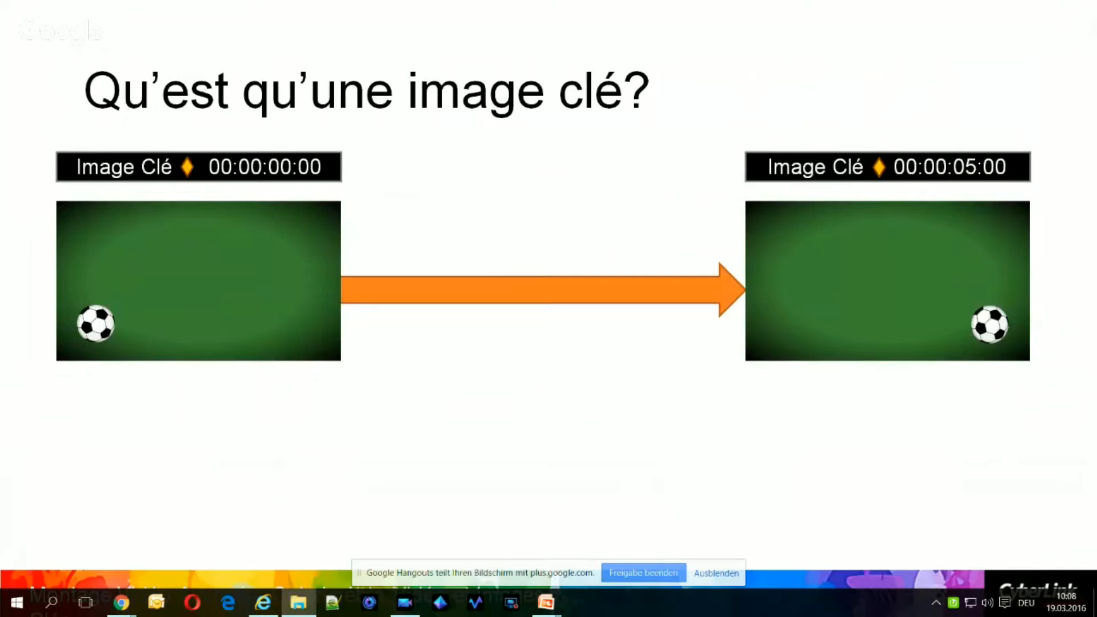
key("alt+Tab")
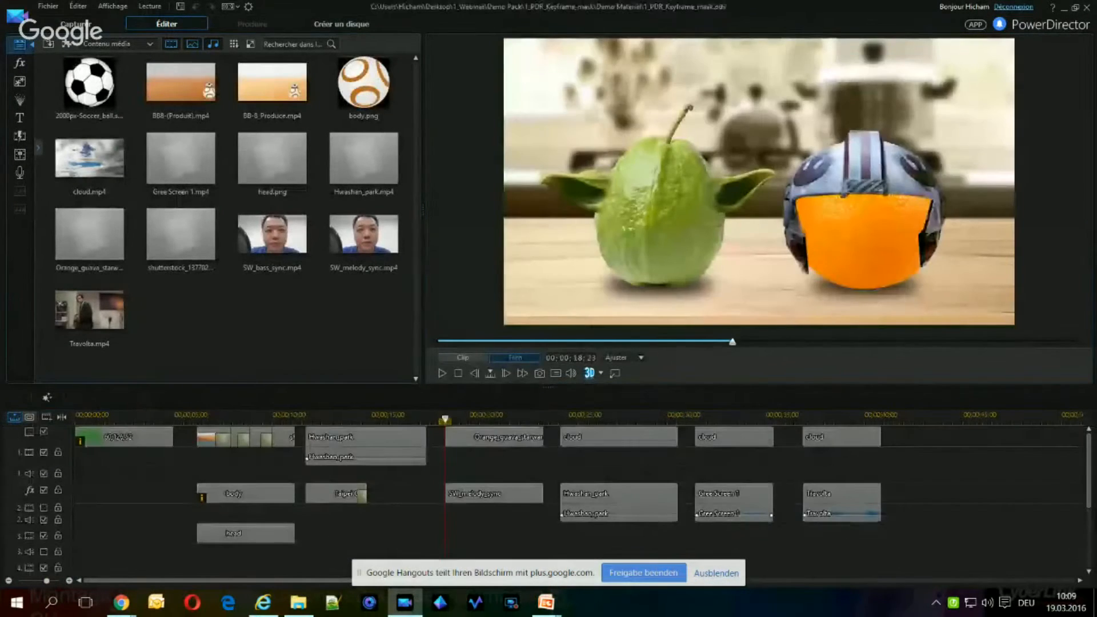
Select the green background clip at the timeline's start, view the colour board library and return to the media content.
left_click(131, 455)
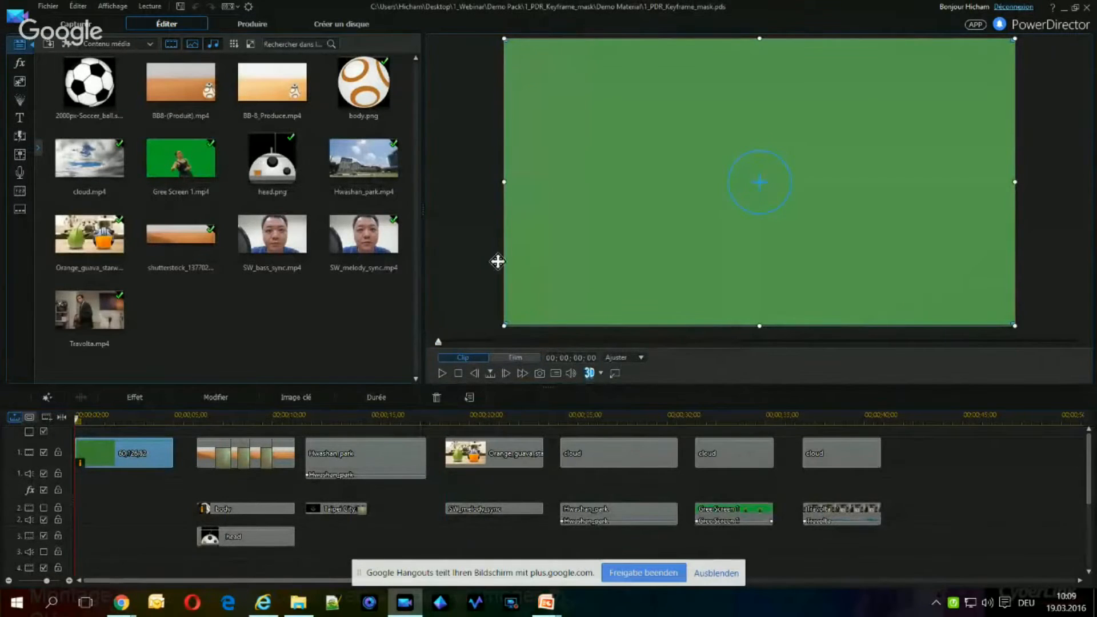
left_click(150, 44)
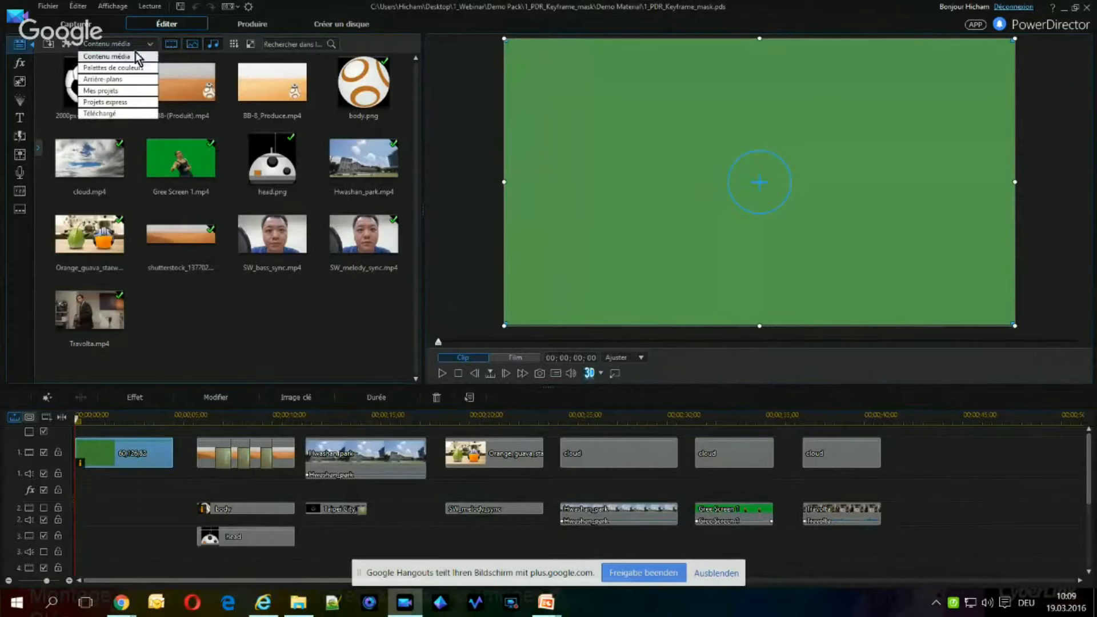
left_click(116, 68)
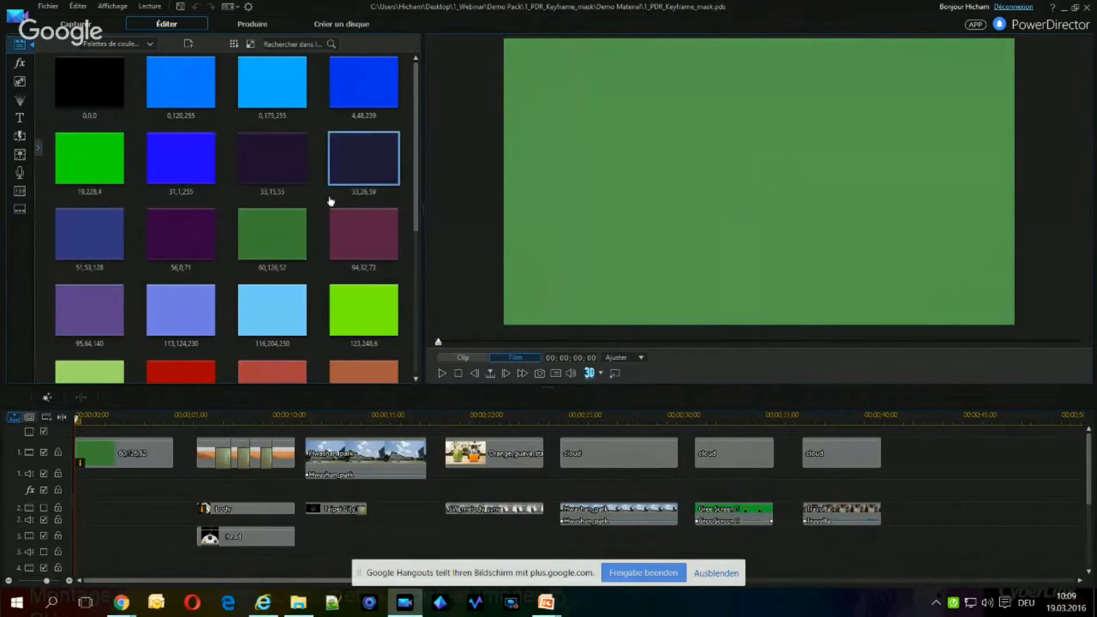
left_click(132, 43)
left_click(125, 59)
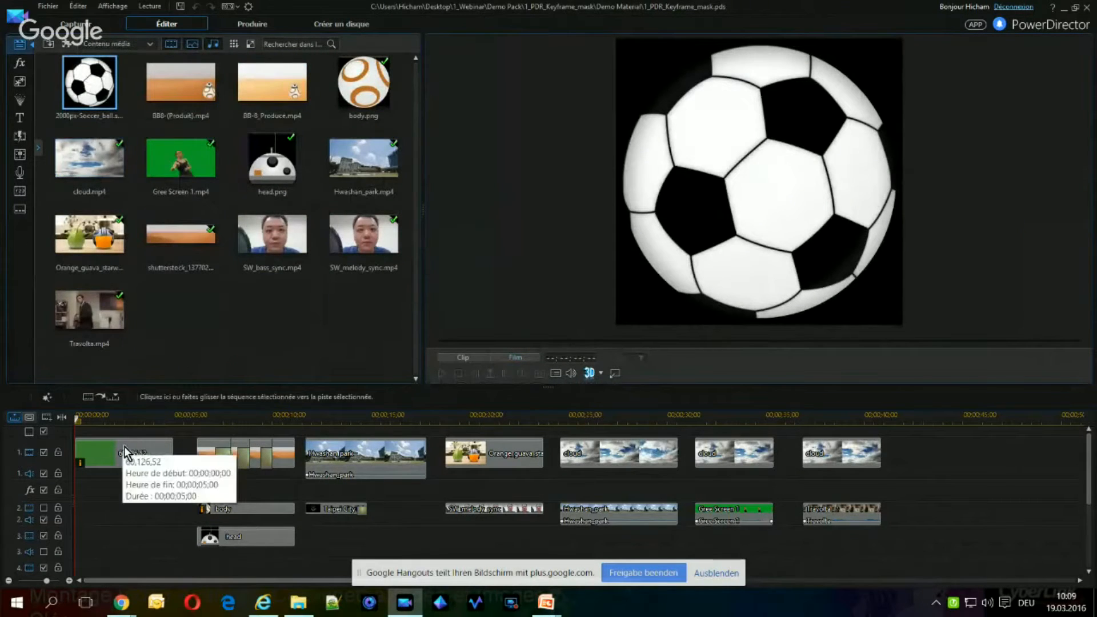
Add the soccer ball image at the start of track 2, made visible, and shrink it into the frame's lower-left corner.
left_click_drag(93, 94, 74, 510)
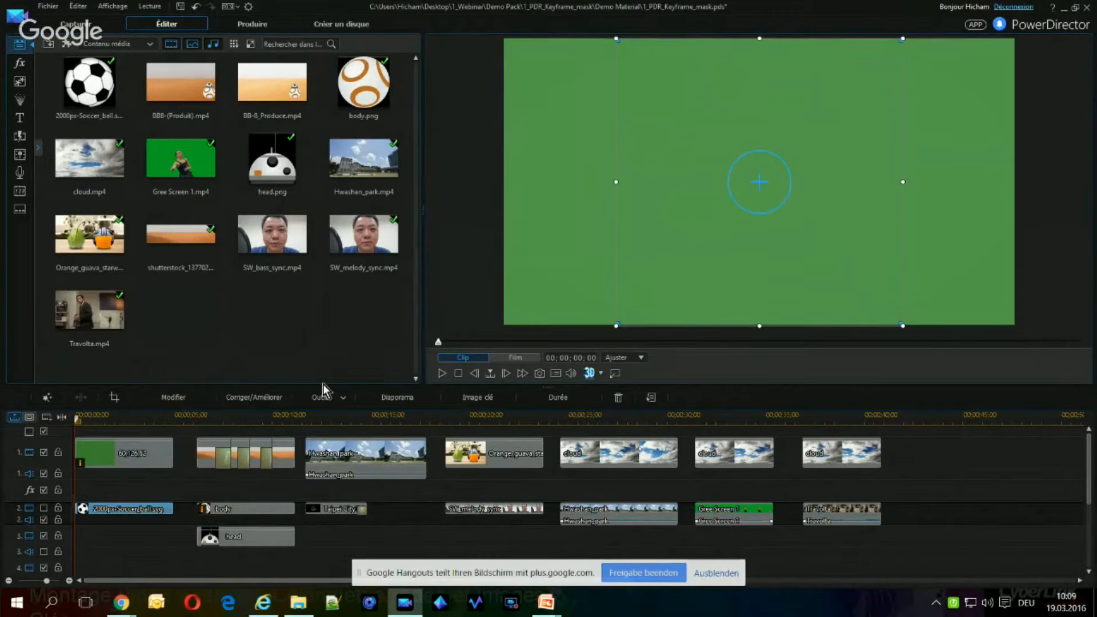
left_click(43, 508)
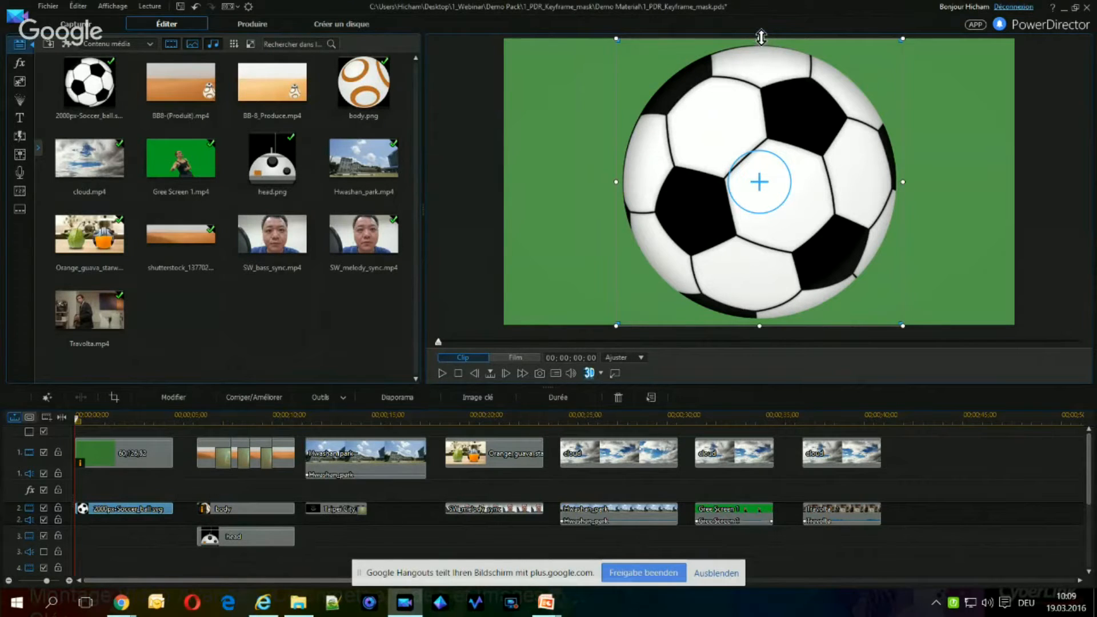
left_click_drag(762, 40, 761, 214)
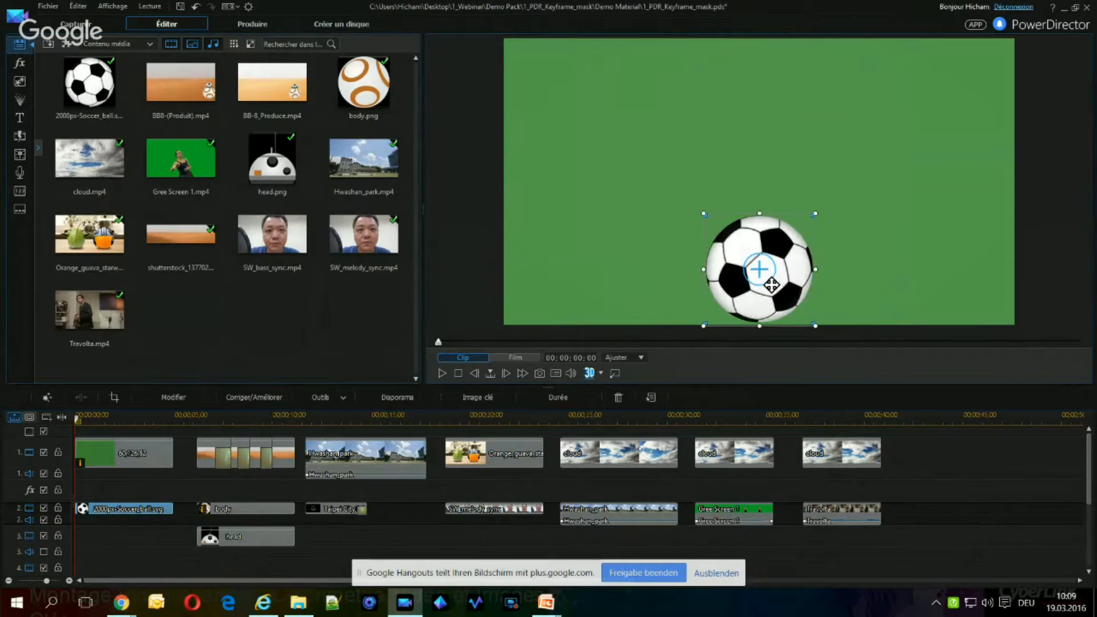
left_click_drag(753, 269, 567, 269)
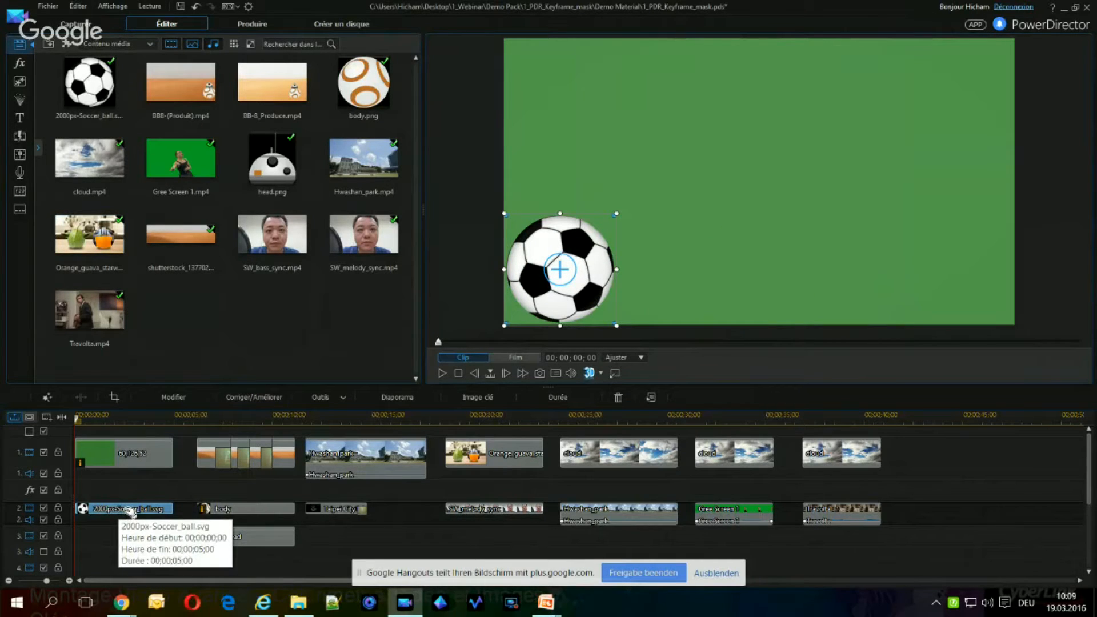
In the PiP Designer, keyframe the ball's position from the lower-left corner at 00;00;00;00 to the lower-right corner at 00;00;05;00 and preview it.
double_click(125, 509)
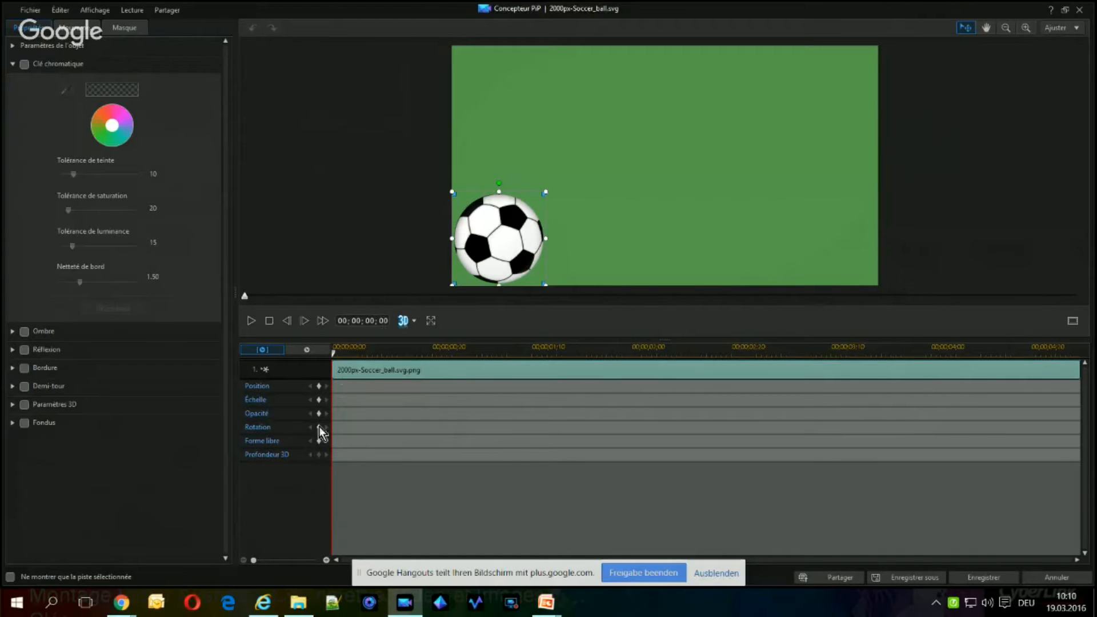
left_click(319, 386)
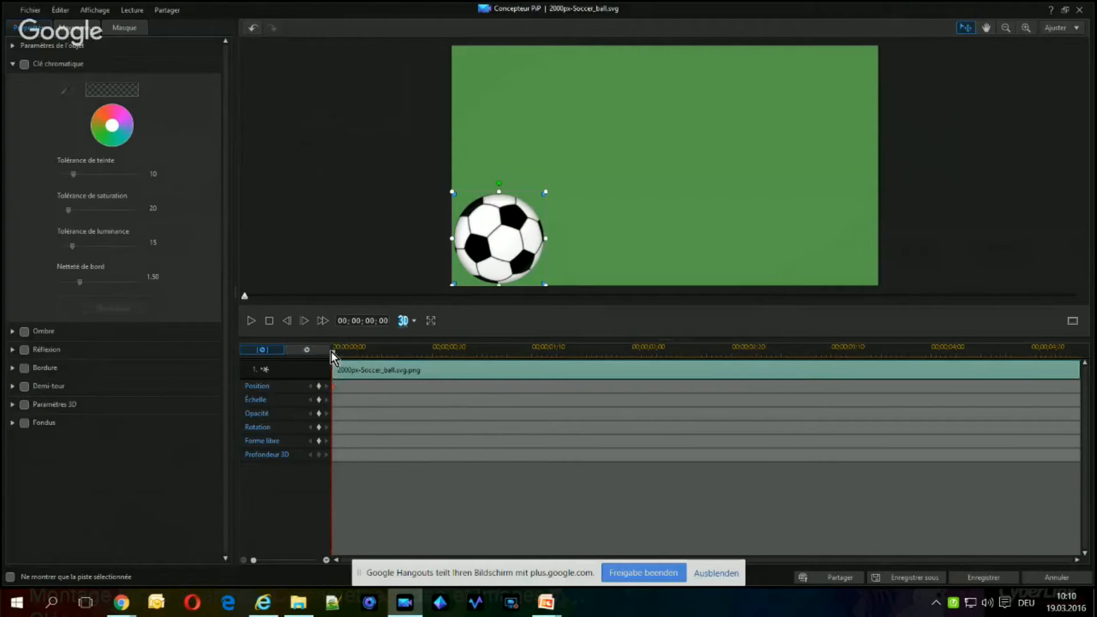
left_click_drag(337, 355, 1086, 372)
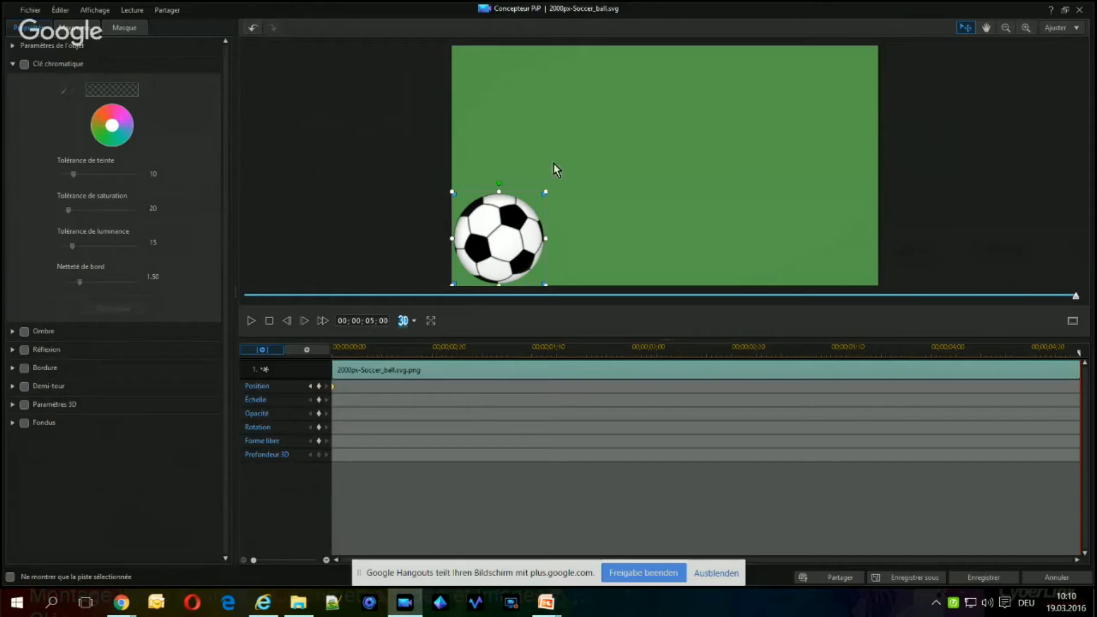
left_click_drag(501, 220, 826, 222)
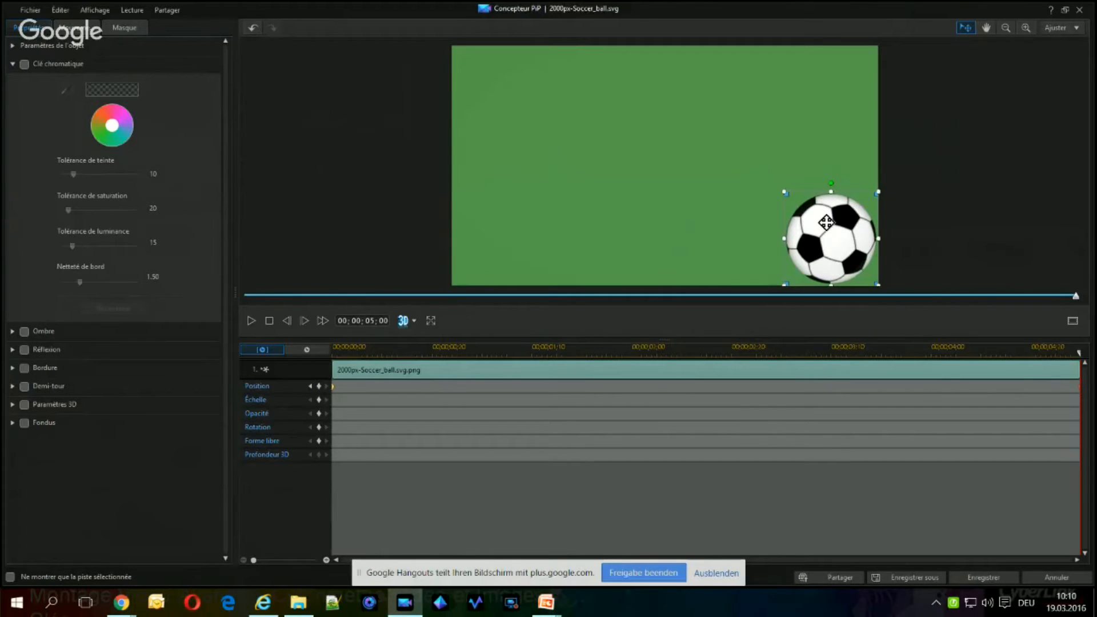
left_click(269, 322)
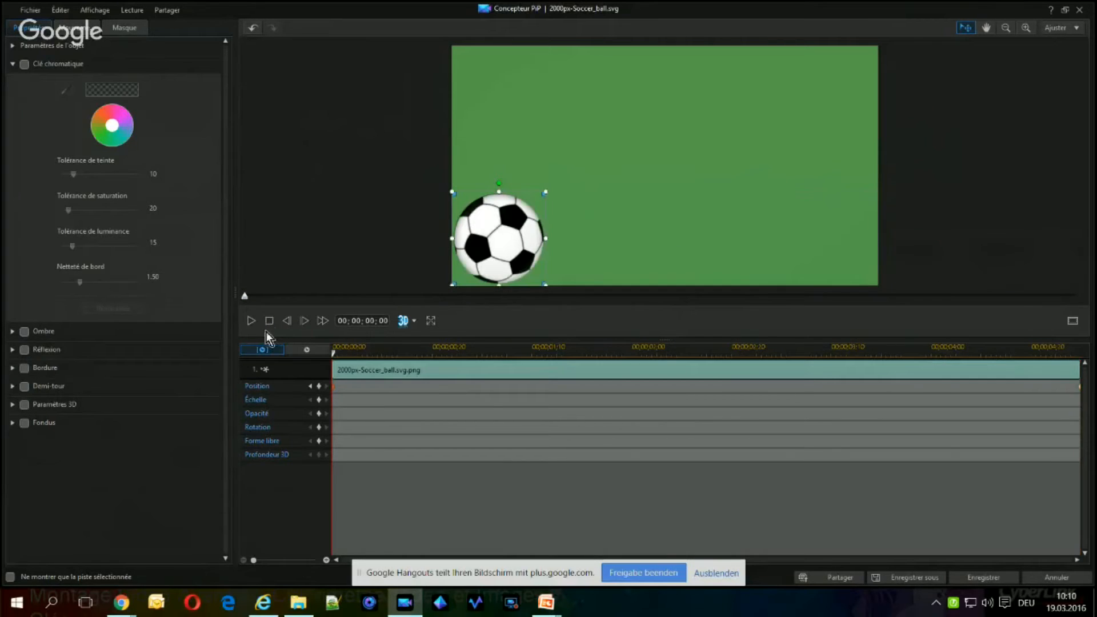
left_click(252, 324)
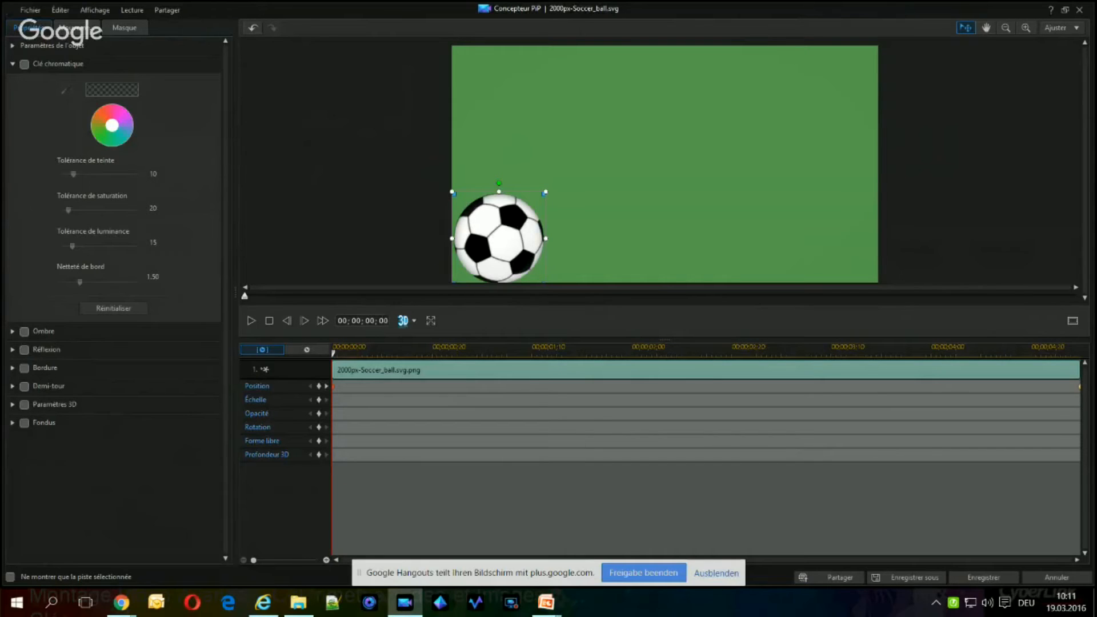
Set the ball's clockwise rotation along its path to 977 degrees and preview the rolling motion.
left_click(76, 29)
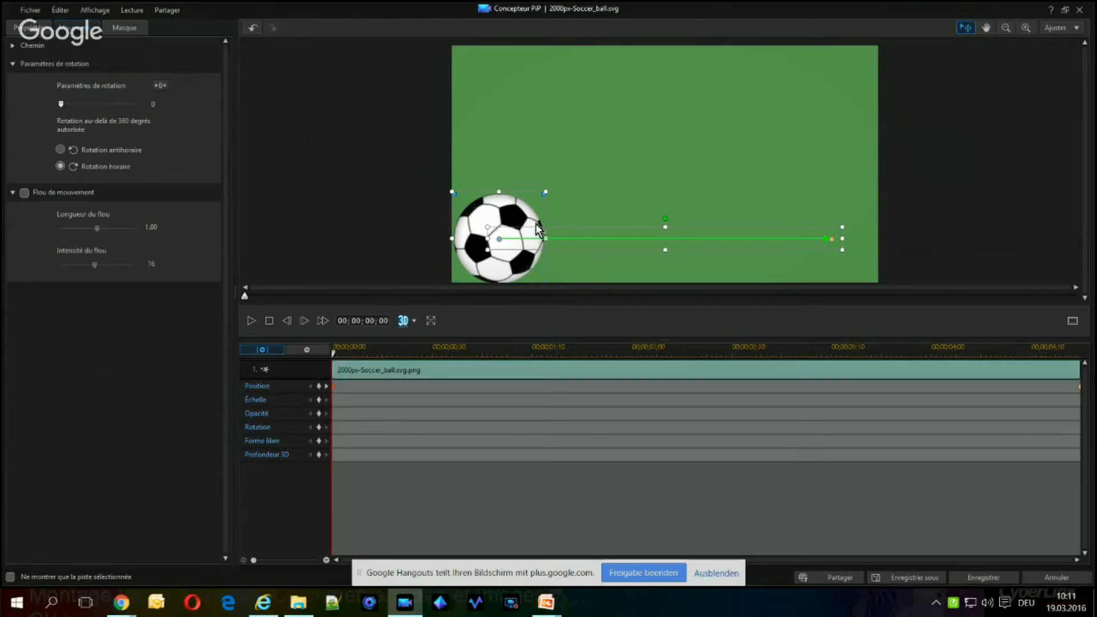
left_click_drag(55, 104, 119, 108)
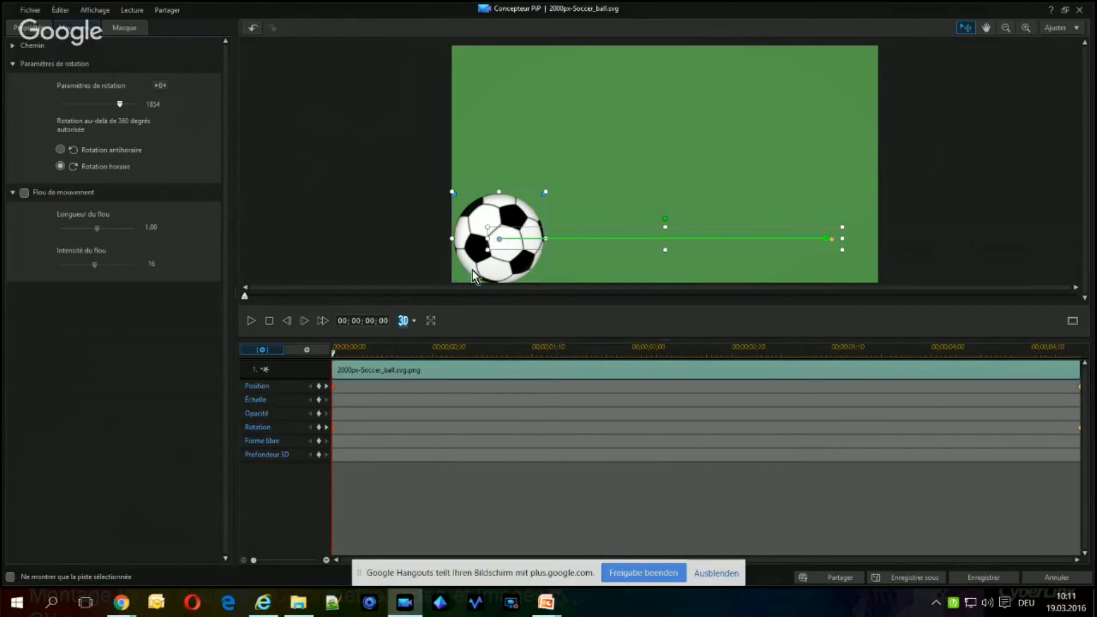
left_click(251, 321)
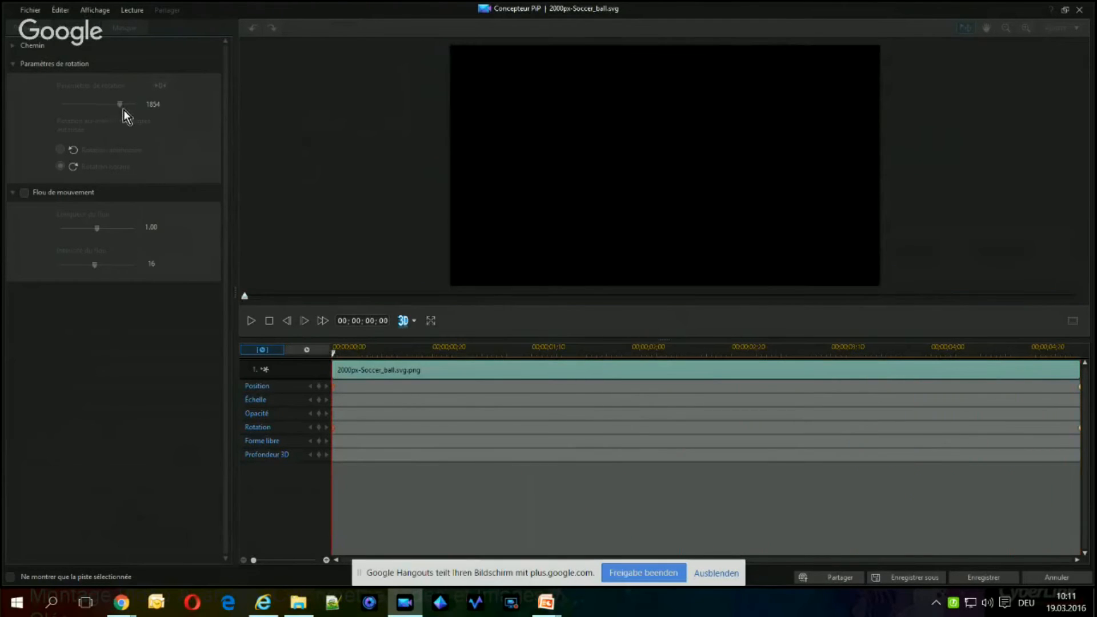
left_click_drag(118, 108, 120, 108)
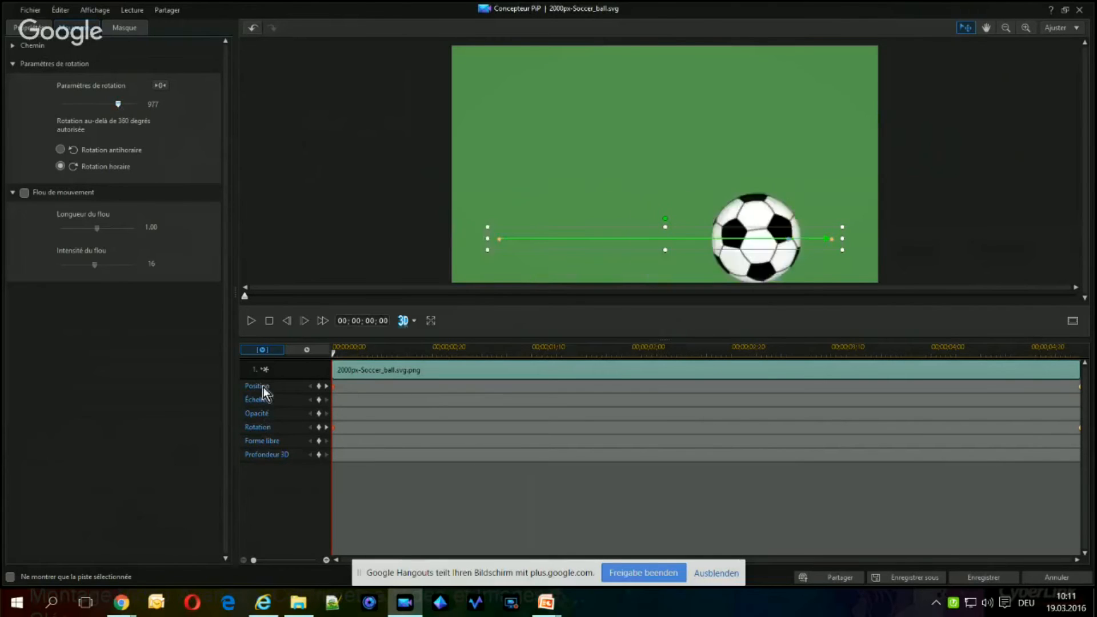
left_click(249, 322)
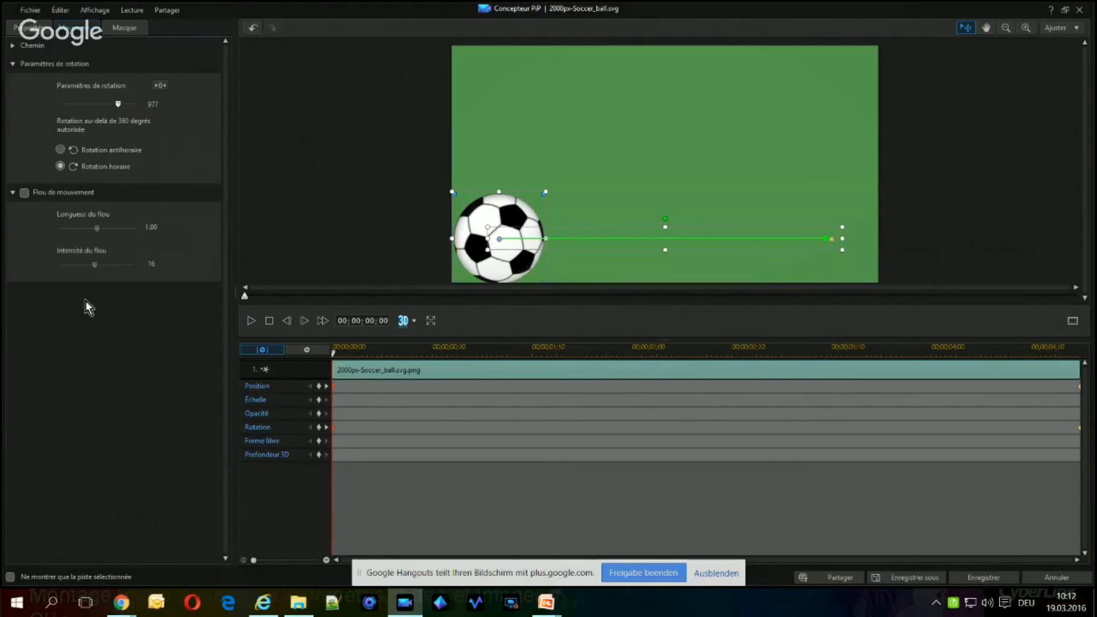
Enable motion blur on the ball with an increased blur length, preview it and save the PiP object.
left_click(24, 192)
left_click_drag(97, 231, 111, 230)
left_click(253, 322)
left_click(989, 581)
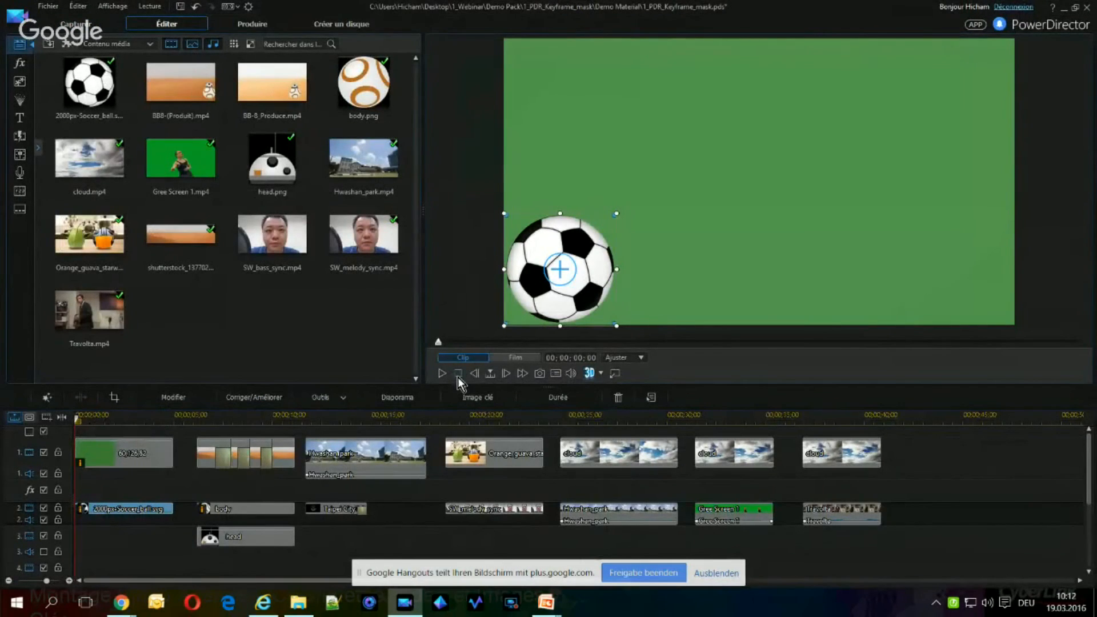
Play the BB-8 desert sequence from about 5 seconds on the timeline, and play the finished BB8-(Produit).mp4 clip.
left_click(188, 417)
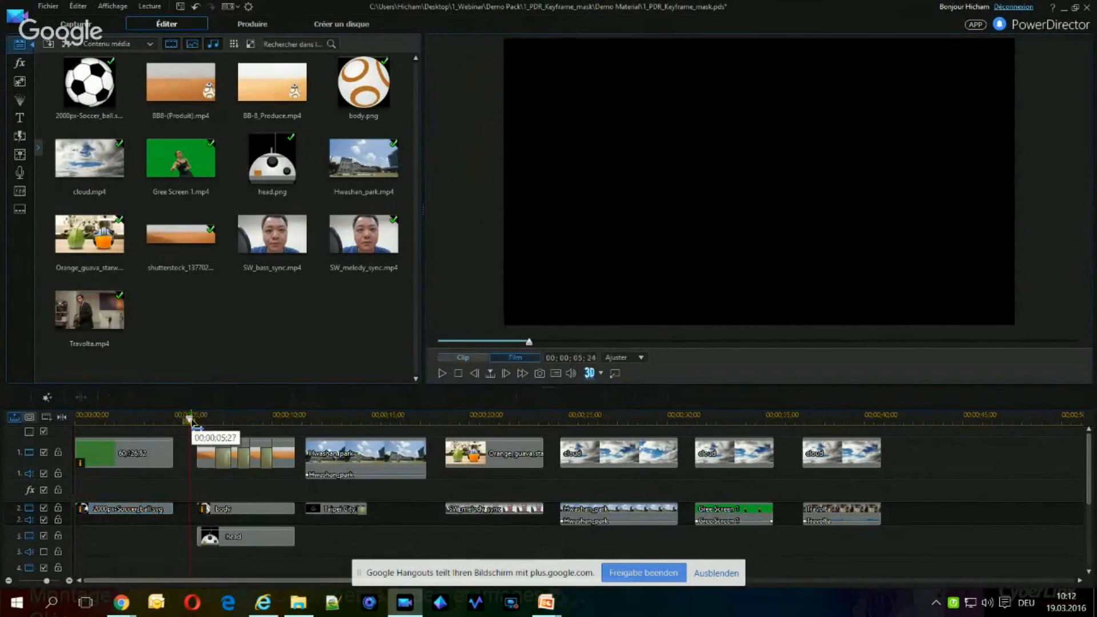
left_click(441, 376)
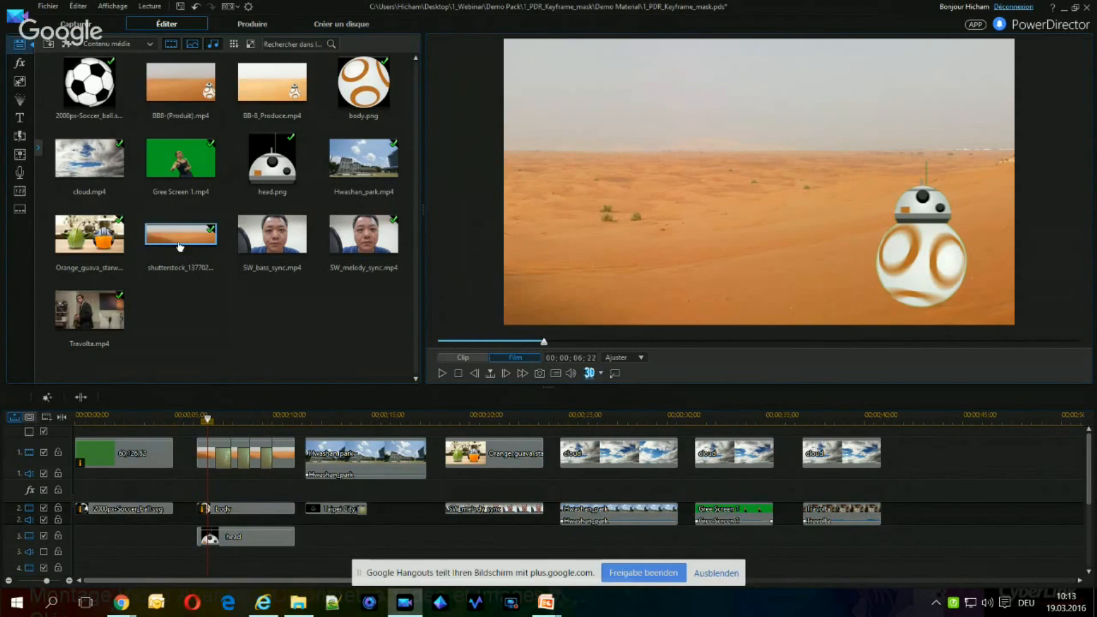
left_click(190, 87)
left_click(443, 374)
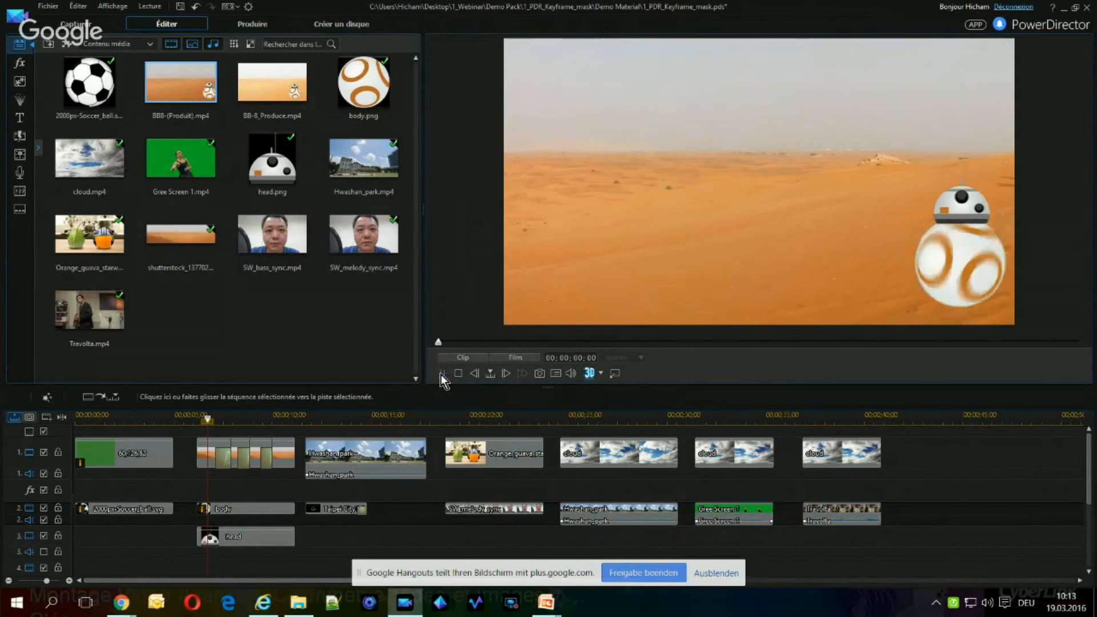